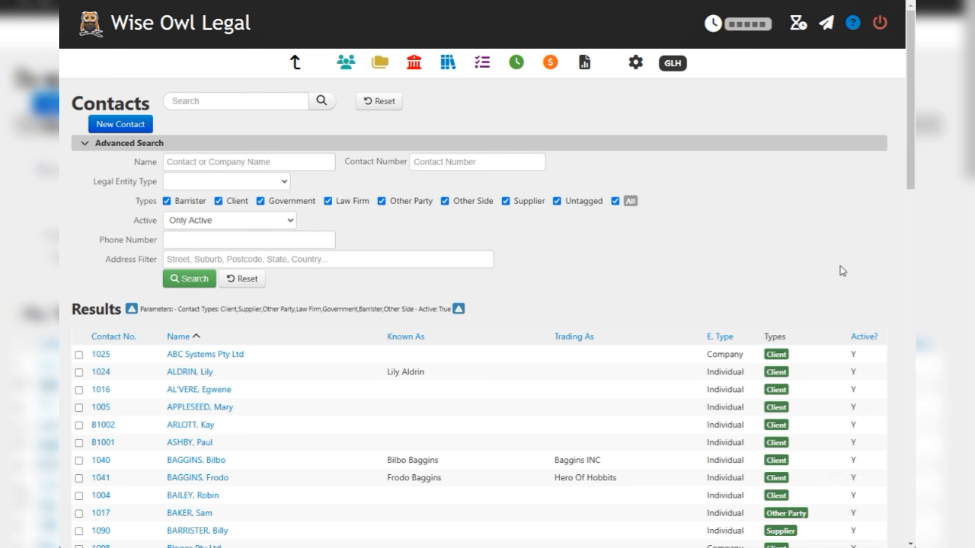
- Start a new contact record
{"action": "left_click", "coordinate": [142, 123]}
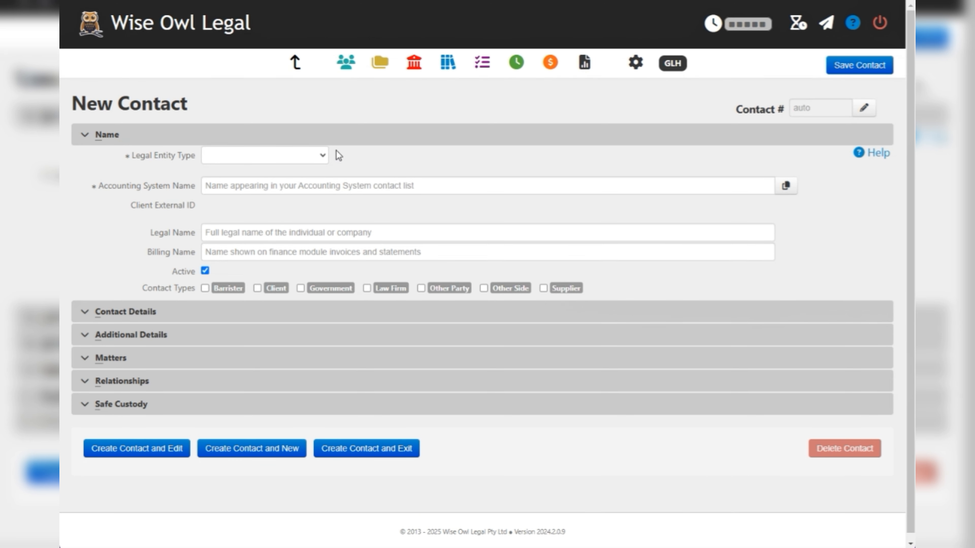
- Set the legal entity type to Company and enter ABC Logistics as the entity name
{"action": "left_click", "coordinate": [321, 155]}
{"action": "left_click", "coordinate": [227, 187]}
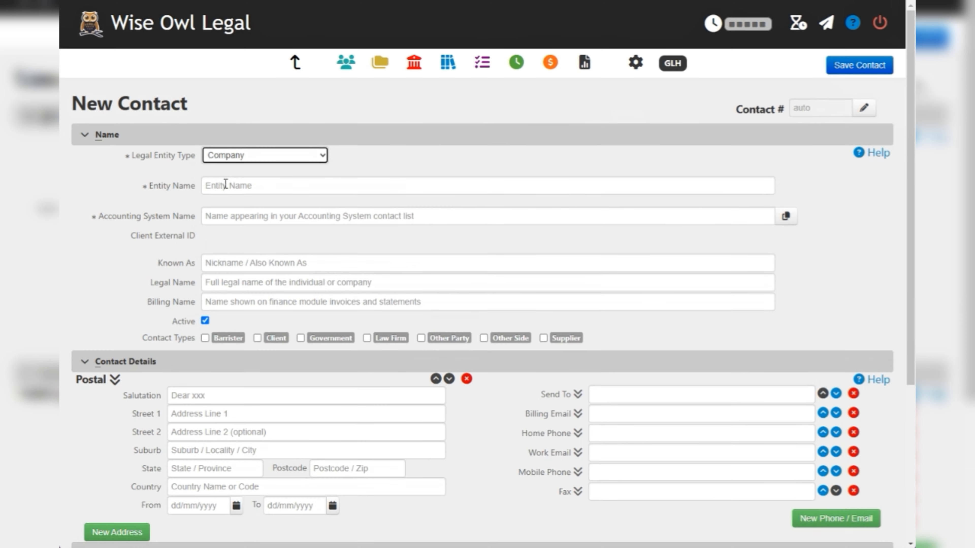
{"action": "left_click_drag", "start_coordinate": [146, 190], "coordinate": [195, 188]}
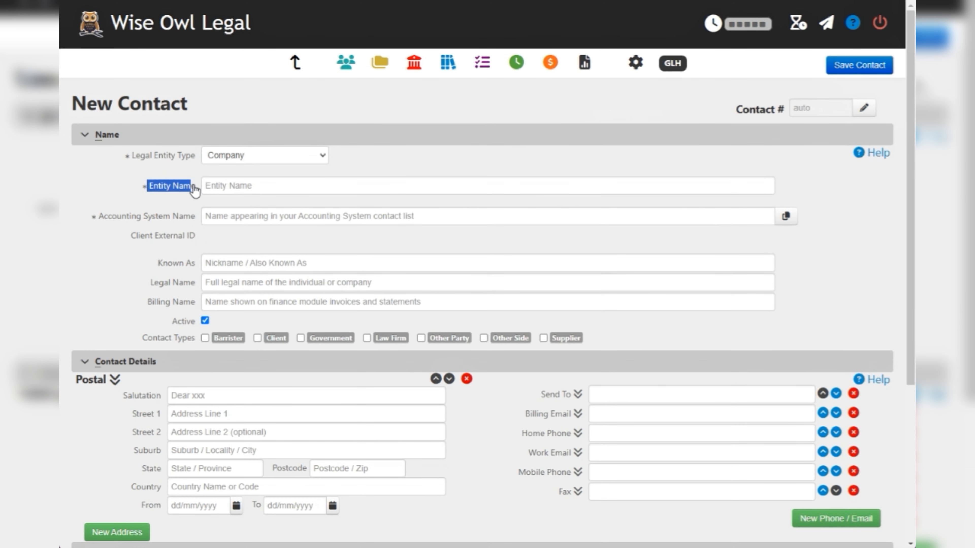
{"action": "left_click", "coordinate": [232, 191]}
{"action": "type", "text": "AB"}
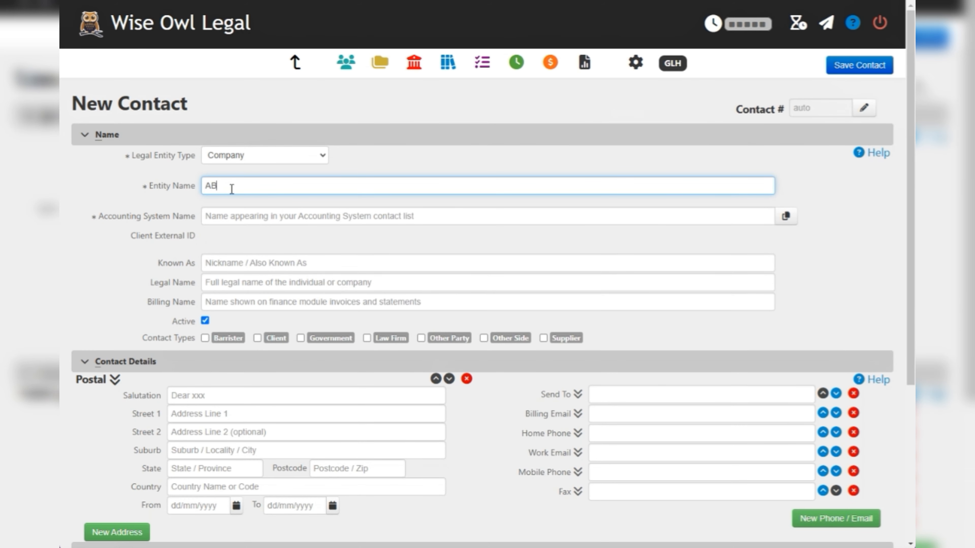
{"action": "type", "text": "C Logistics"}
- Set the contact's legal entity type to Individual and the title to Mr
{"action": "left_click", "coordinate": [239, 156]}
{"action": "left_click", "coordinate": [216, 203]}
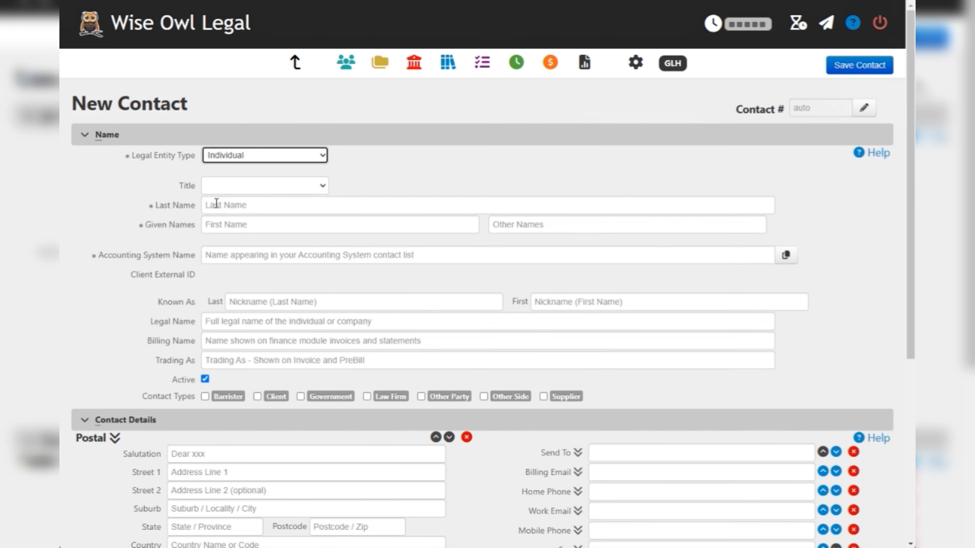
{"action": "left_click", "coordinate": [223, 189]}
{"action": "left_click", "coordinate": [221, 218]}
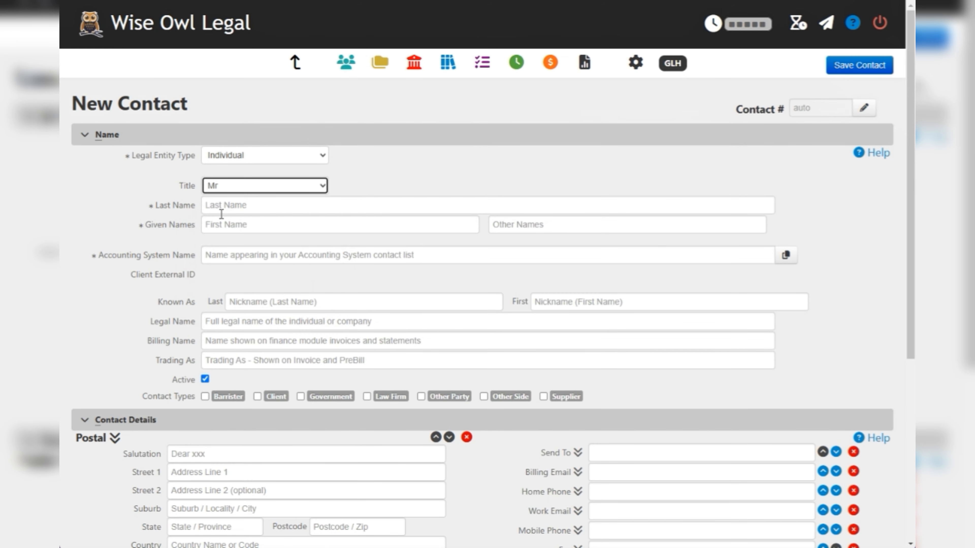
- Enter the contact's last name, first name and middle initial in the name fields
{"action": "left_click", "coordinate": [221, 203]}
{"action": "type", "text": "Smith"}
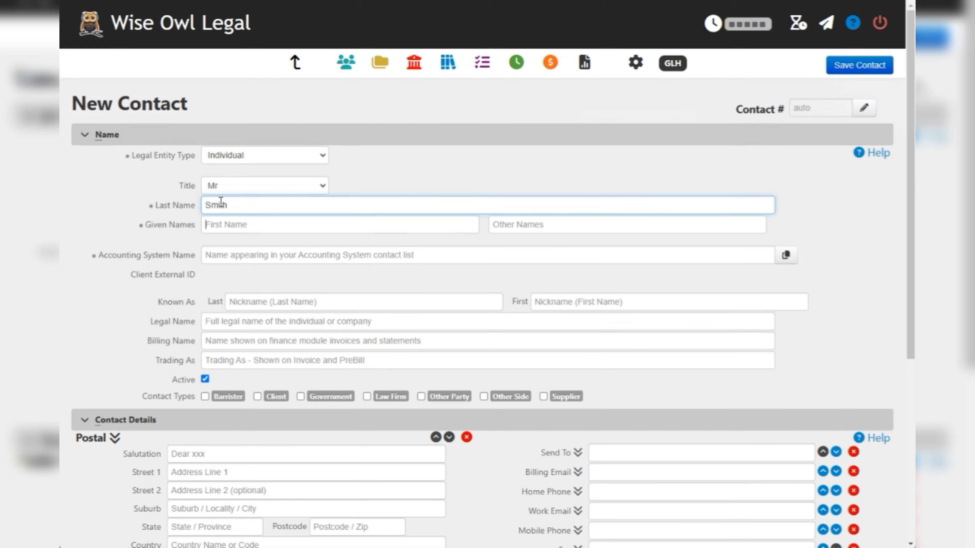
{"action": "key", "text": "Tab"}
{"action": "type", "text": "John"}
{"action": "key", "text": "Tab"}
{"action": "type", "text": "T"}
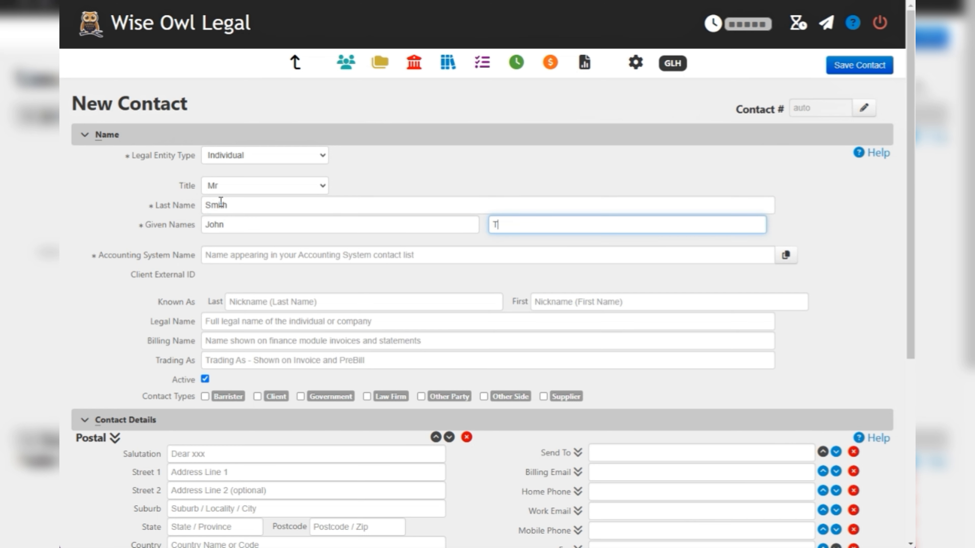
{"action": "left_click", "coordinate": [384, 171]}
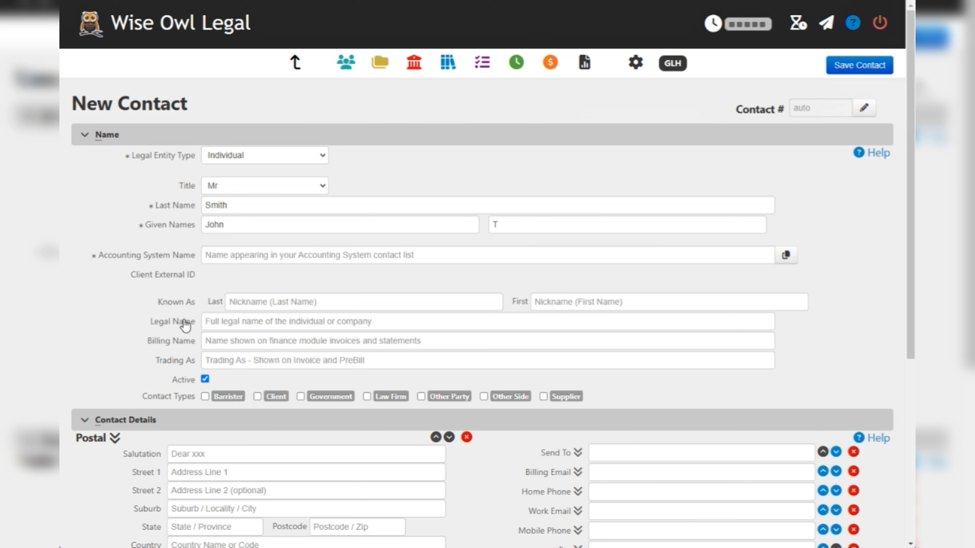
- Enter the contact's barrister business name as the Trading As name
{"action": "left_click", "coordinate": [209, 322]}
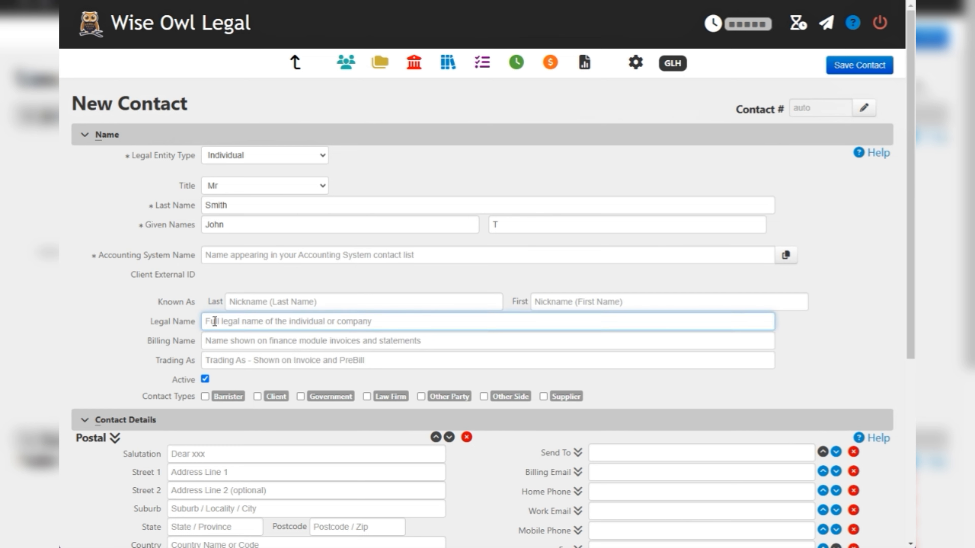
{"action": "left_click", "coordinate": [216, 342]}
{"action": "left_click", "coordinate": [218, 359]}
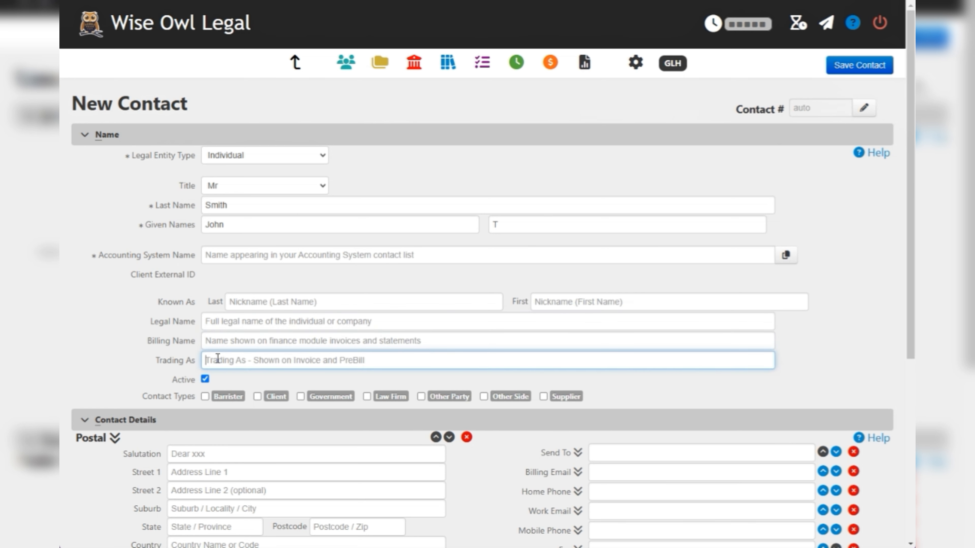
{"action": "type", "text": "Johnsm"}
{"action": "key", "text": "BackSpace"}
{"action": "key", "text": "BackSpace"}
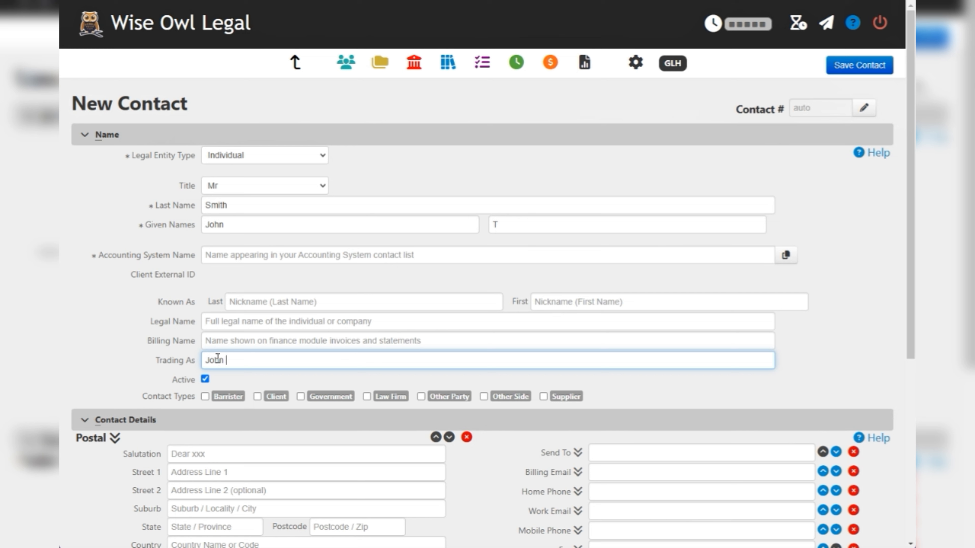
{"action": "type", "text": "Smith Barristers"}
- Enter the contact's nickname as the Known As first name
{"action": "left_click", "coordinate": [592, 306]}
{"action": "type", "text": "Johnny"}
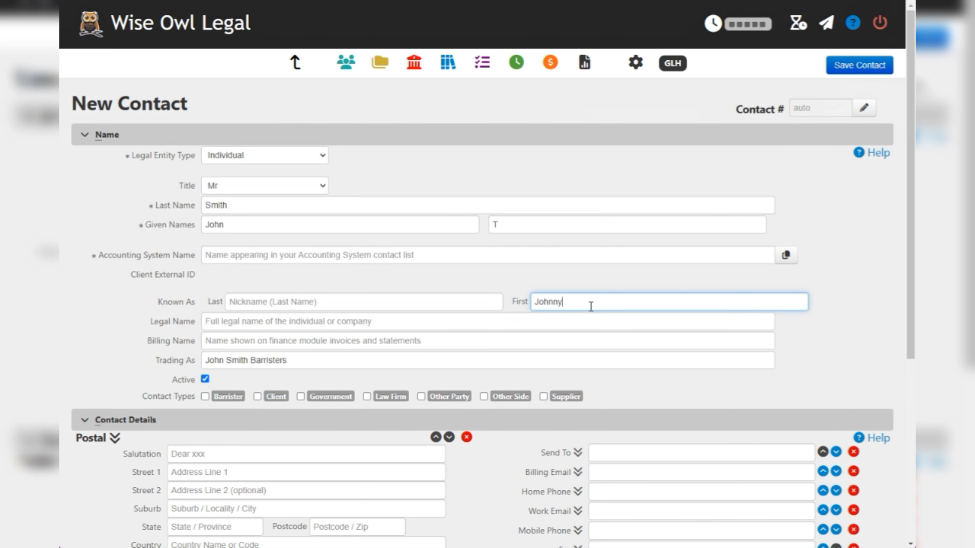
{"action": "left_click", "coordinate": [550, 284]}
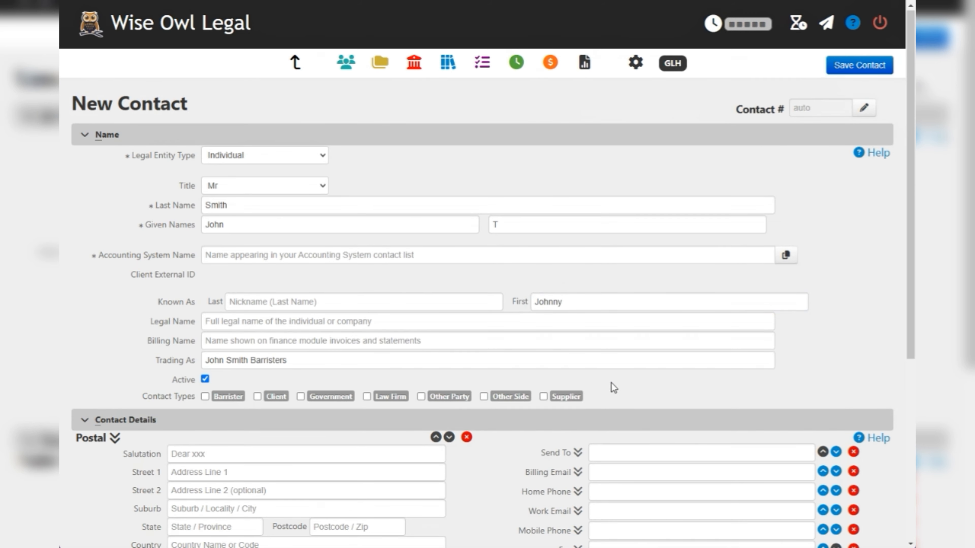
- Fill in the salutation and the first street line of the contact's Postal address
{"action": "scroll", "coordinate": [614, 388], "scroll_direction": "down", "scroll_amount": 5}
{"action": "left_click", "coordinate": [184, 272]}
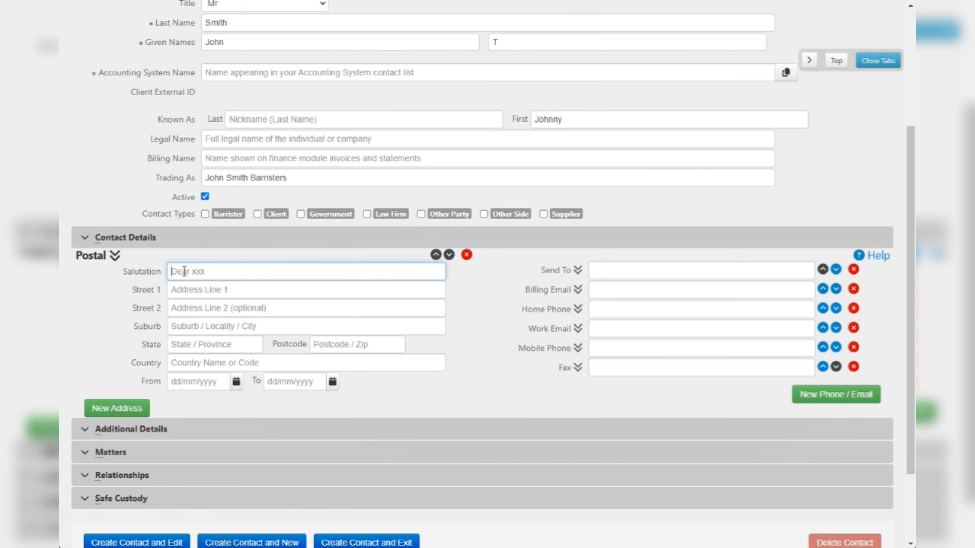
{"action": "type", "text": "John"}
{"action": "key", "text": "Tab"}
{"action": "type", "text": "123"}
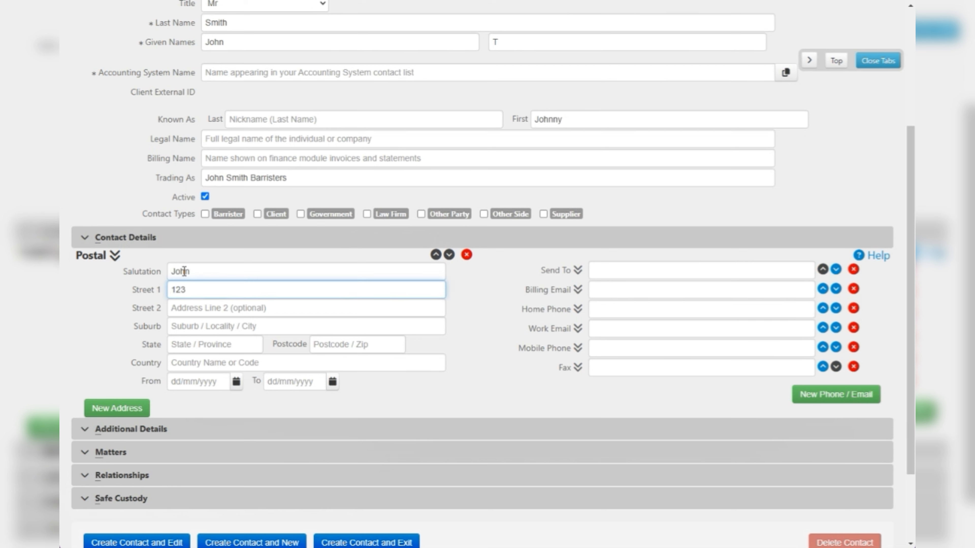
{"action": "type", "text": " Somewhere Street"}
- Enter the suburb, state and postcode of the Postal address, leaving the second street line empty
{"action": "key", "text": "Tab"}
{"action": "key", "text": "Tab"}
{"action": "type", "text": "Grange"}
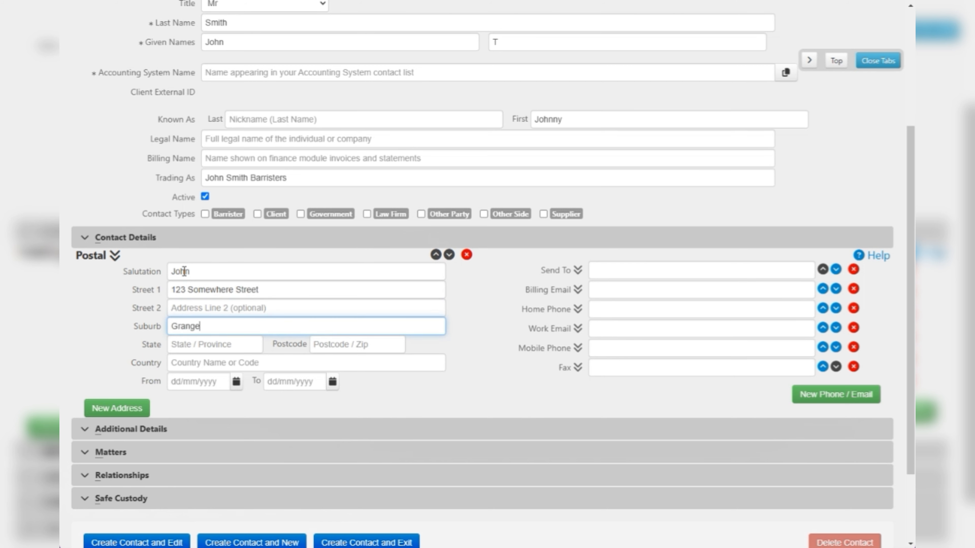
{"action": "key", "text": "Tab"}
{"action": "type", "text": "QLD"}
{"action": "key", "text": "Tab"}
{"action": "type", "text": "4"}
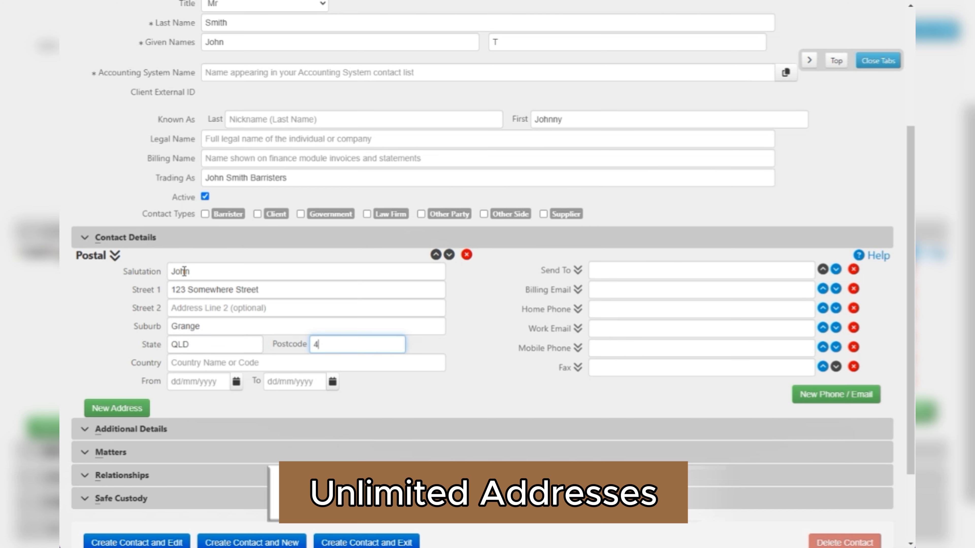
{"action": "type", "text": "051"}
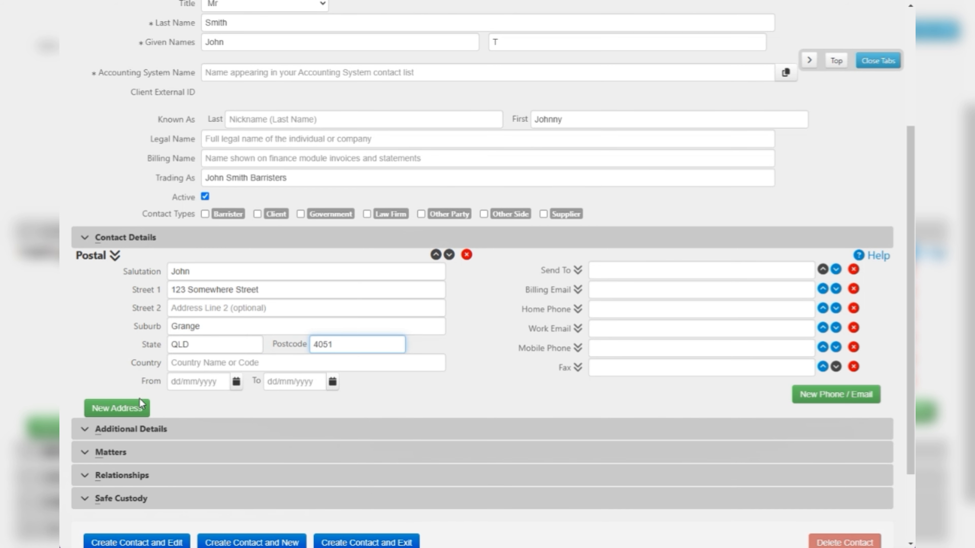
- Add a second address block to the contact and set its type to Business
{"action": "left_click", "coordinate": [112, 406]}
{"action": "left_click", "coordinate": [112, 402]}
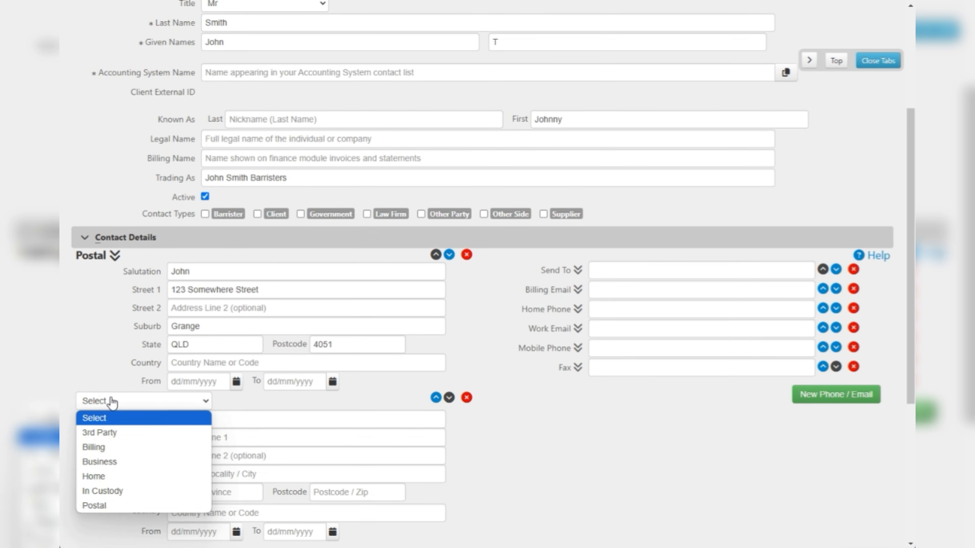
{"action": "scroll", "coordinate": [109, 409], "scroll_direction": "down", "scroll_amount": 2}
{"action": "left_click", "coordinate": [119, 343]}
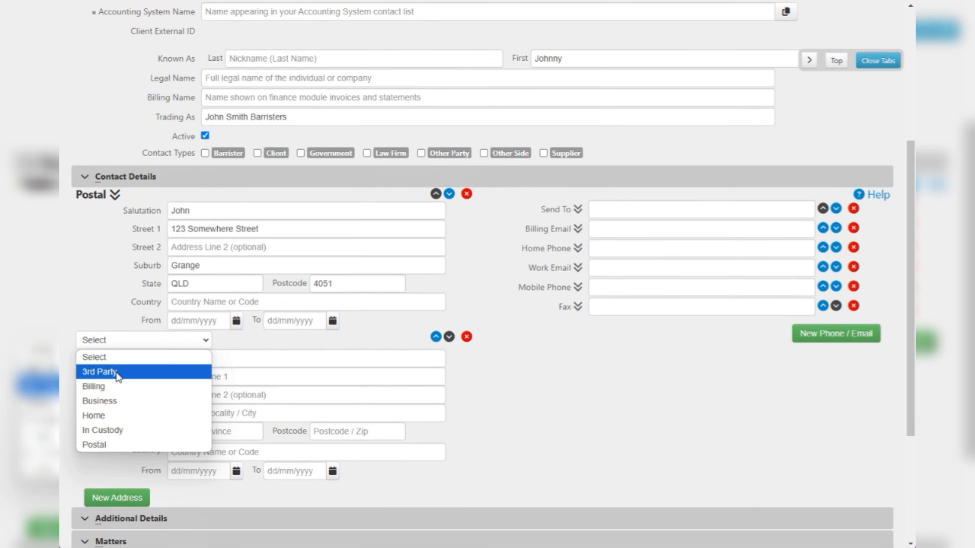
{"action": "left_click", "coordinate": [112, 401]}
- Add a third address block below the Business address and set its type to Home
{"action": "left_click", "coordinate": [122, 486]}
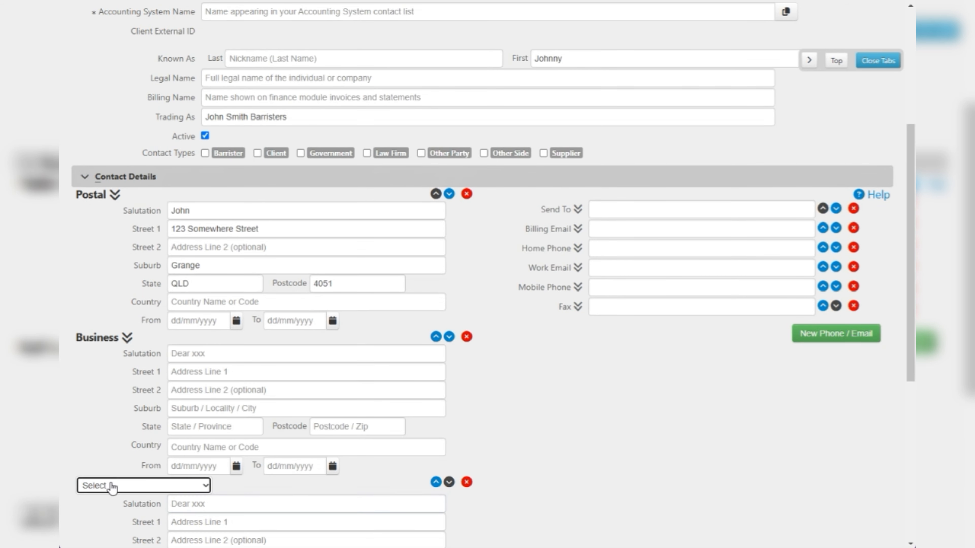
{"action": "left_click", "coordinate": [110, 487]}
{"action": "left_click", "coordinate": [103, 442]}
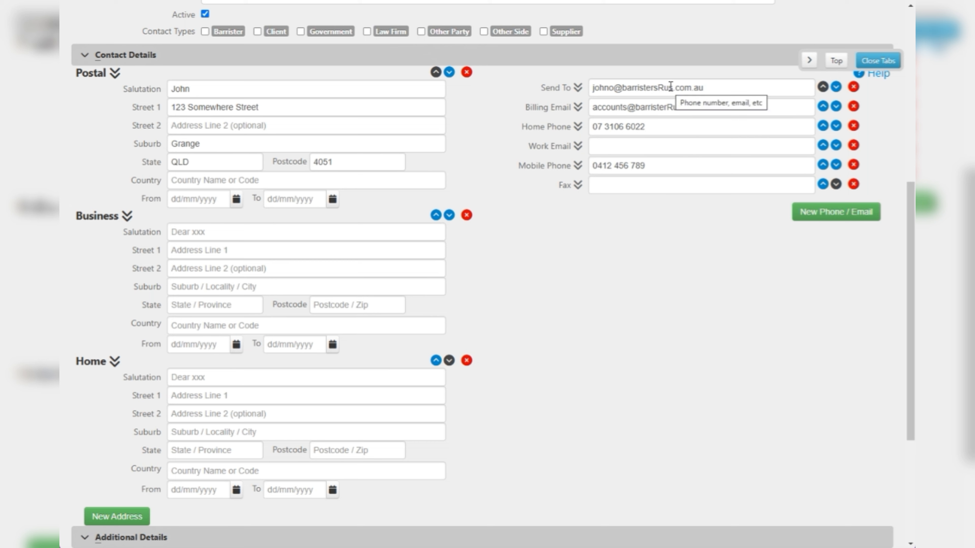
- Add a new phone/email entry below Fax and set its type to Pager
{"action": "left_click", "coordinate": [810, 212]}
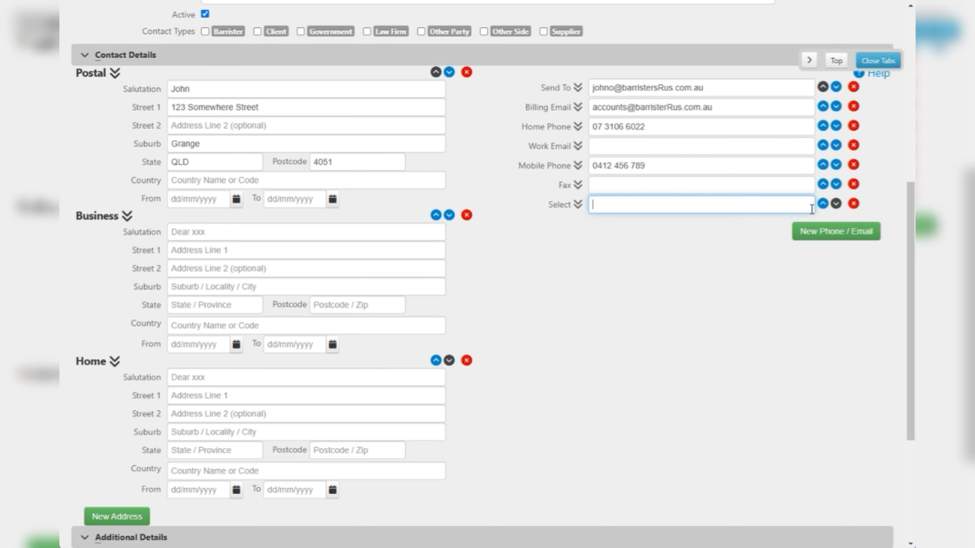
{"action": "left_click", "coordinate": [579, 207]}
{"action": "left_click", "coordinate": [575, 209]}
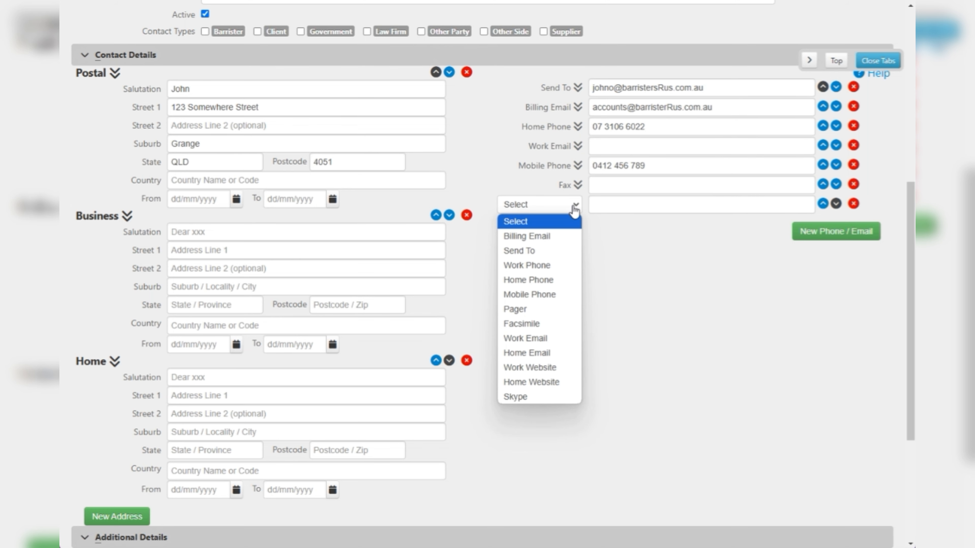
{"action": "left_click", "coordinate": [551, 313]}
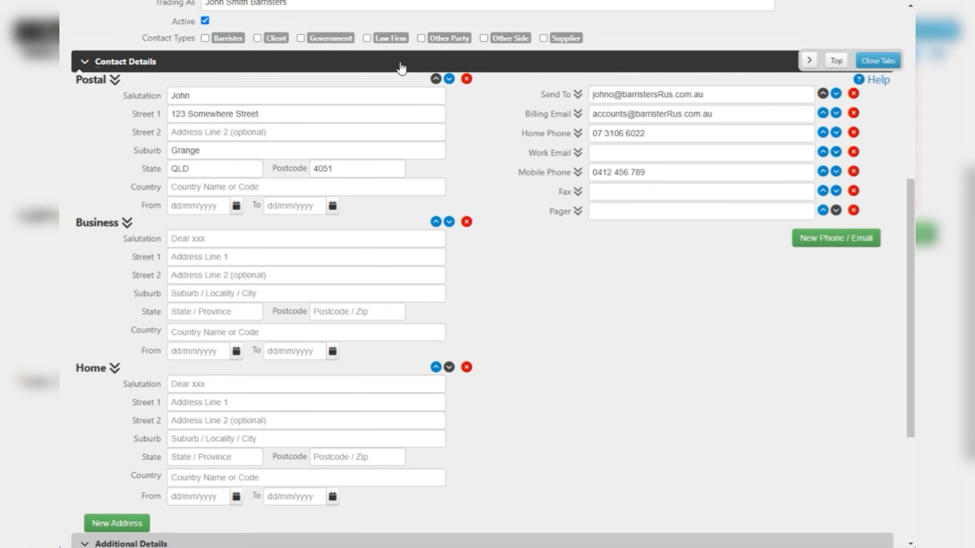
- Collapse Contact Details, and in Additional Details set gender to Male, country of birth to Australia, and enter the contact's date of birth
{"action": "left_click", "coordinate": [399, 63]}
{"action": "left_click", "coordinate": [220, 330]}
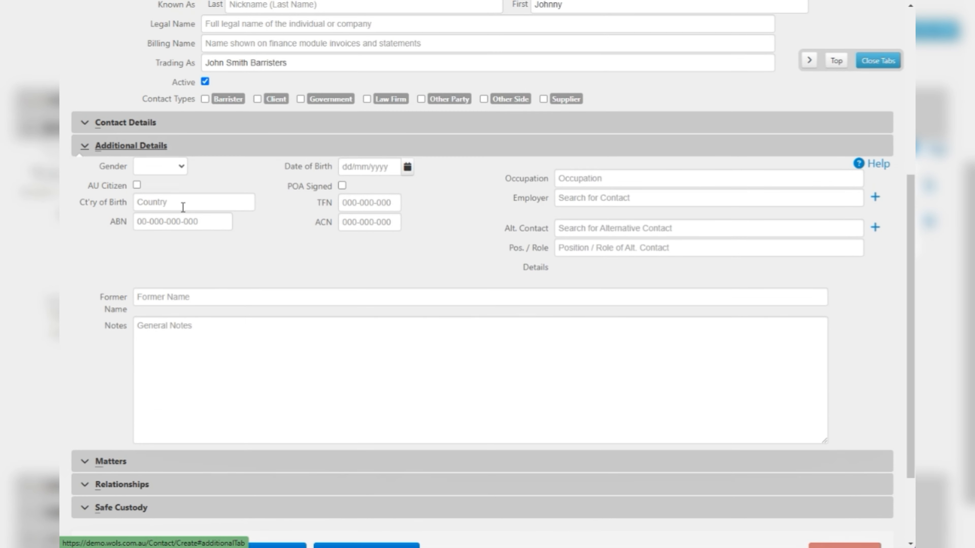
{"action": "left_click", "coordinate": [170, 166]}
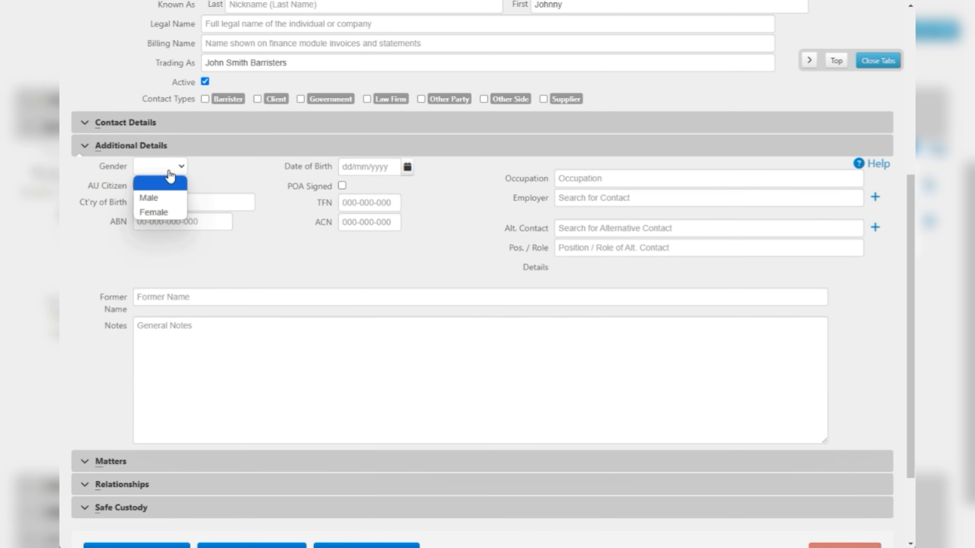
{"action": "left_click", "coordinate": [160, 196]}
{"action": "left_click", "coordinate": [157, 202]}
{"action": "type", "text": "Australia"}
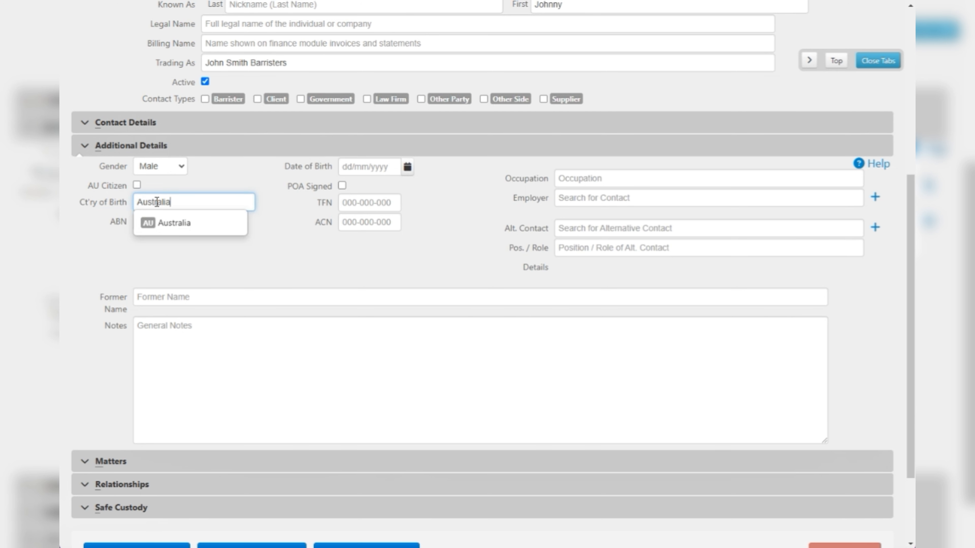
{"action": "left_click", "coordinate": [169, 222]}
{"action": "left_click", "coordinate": [359, 167]}
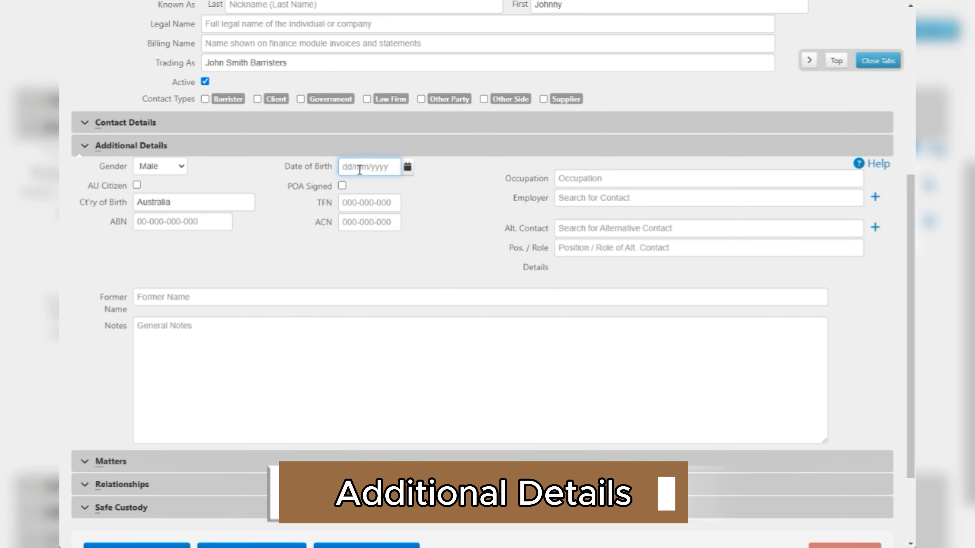
{"action": "type", "text": "23/01/1959"}
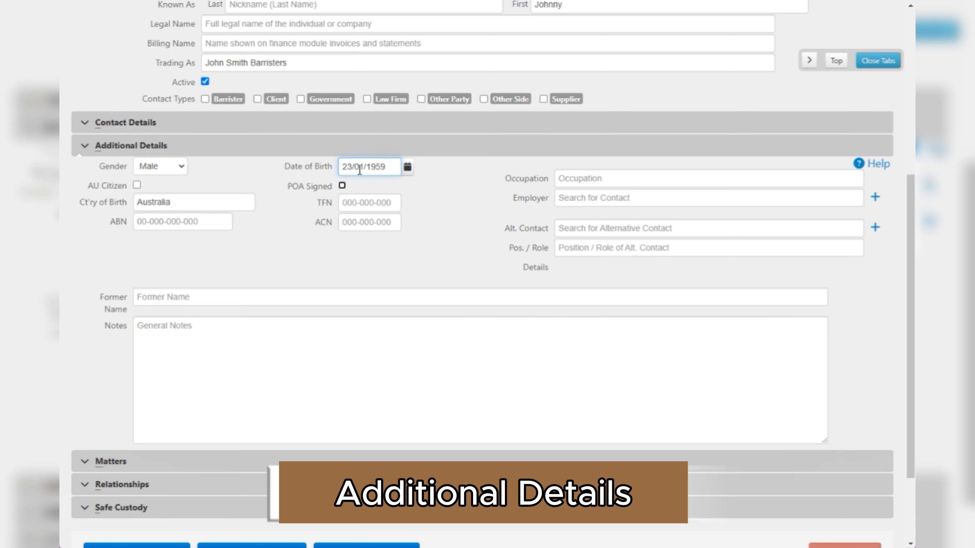
- Add a general note that the contact likes red wine and set the occupation to Barrister
{"action": "left_click", "coordinate": [248, 341]}
{"action": "type", "text": "John"}
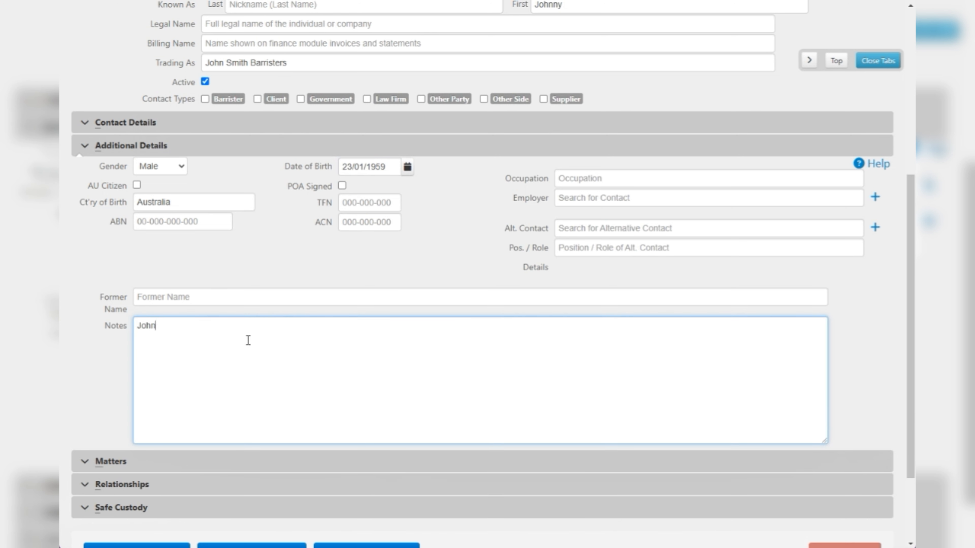
{"action": "type", "text": "no (likes red wine"}
{"action": "left_click", "coordinate": [588, 182]}
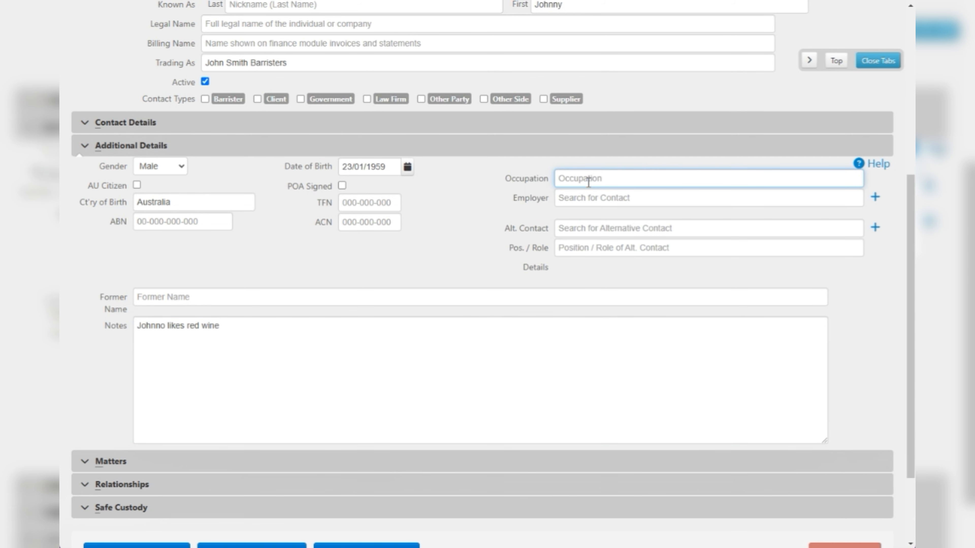
{"action": "type", "text": "Barrister"}
- Enter the contact's tax file number and ABN in Additional Details
{"action": "left_click", "coordinate": [388, 200]}
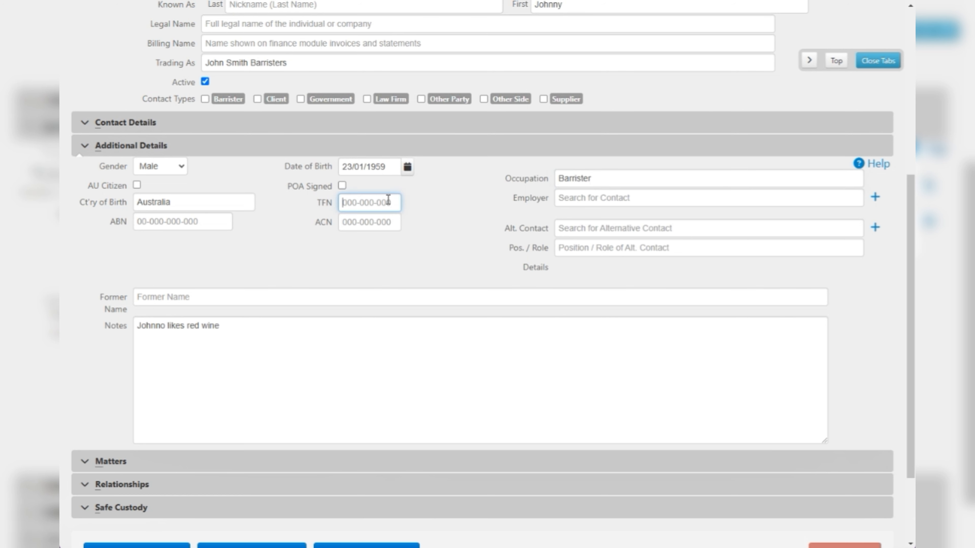
{"action": "type", "text": "123456789"}
{"action": "left_click", "coordinate": [170, 217]}
{"action": "type", "text": "1"}
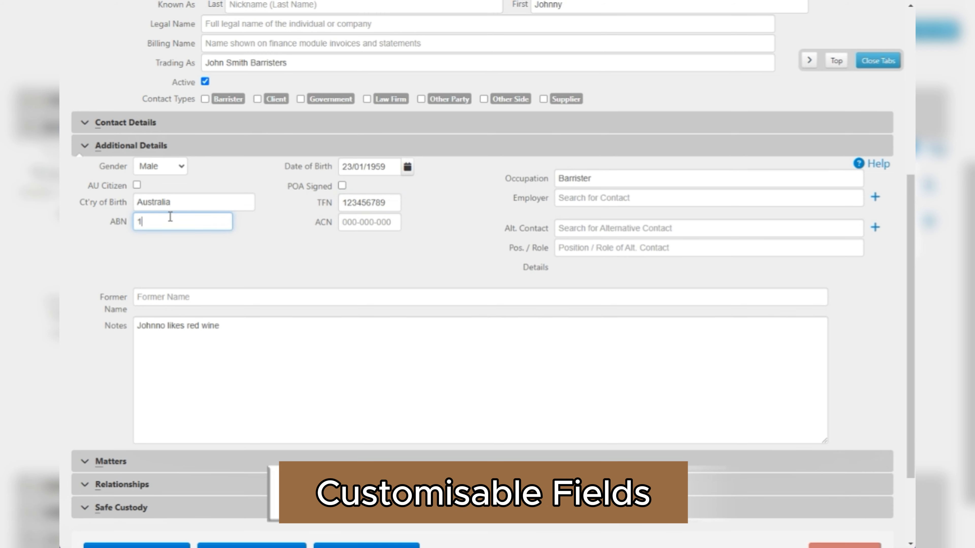
{"action": "type", "text": "2345678911"}
{"action": "left_click", "coordinate": [327, 275]}
{"action": "scroll", "coordinate": [381, 280], "scroll_direction": "up", "scroll_amount": 1}
{"action": "scroll", "coordinate": [380, 283], "scroll_direction": "down", "scroll_amount": 1}
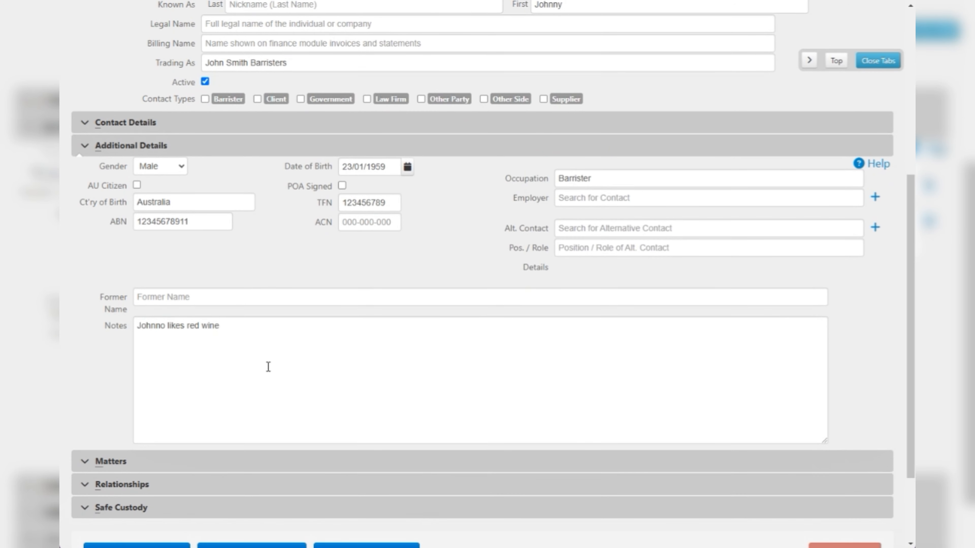
- Enter the contact's former name in Additional Details
{"action": "left_click", "coordinate": [269, 366]}
{"action": "left_click", "coordinate": [203, 299]}
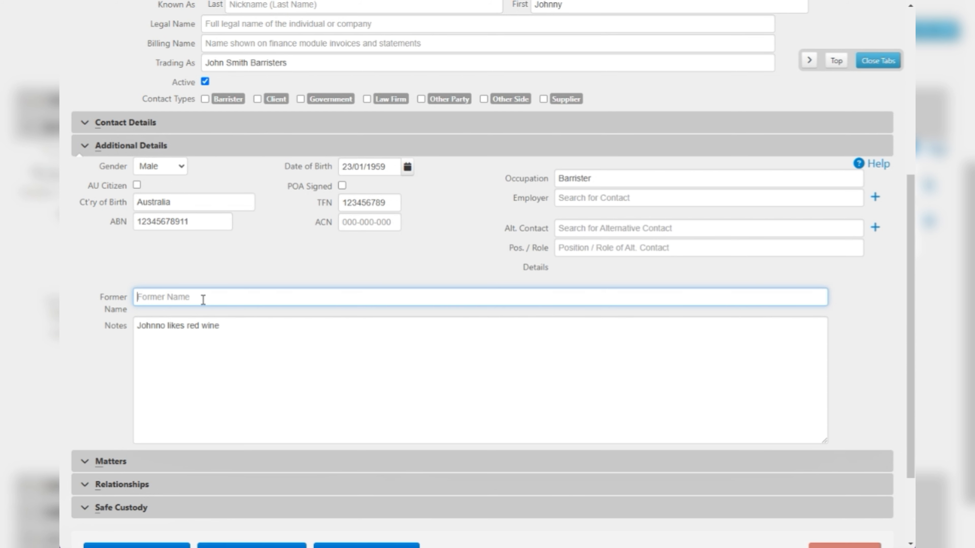
{"action": "type", "text": "Smith"}
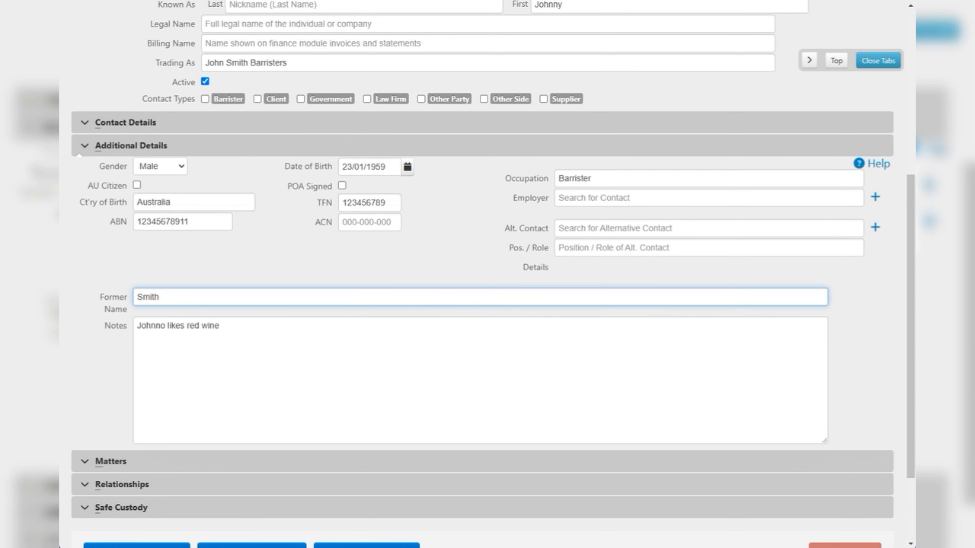
- Leave the new contact form for the Contacts list and open the fourth listed contact's record
{"action": "scroll", "coordinate": [466, 295], "scroll_direction": "down", "scroll_amount": 1}
{"action": "scroll", "coordinate": [311, 289], "scroll_direction": "up", "scroll_amount": 8}
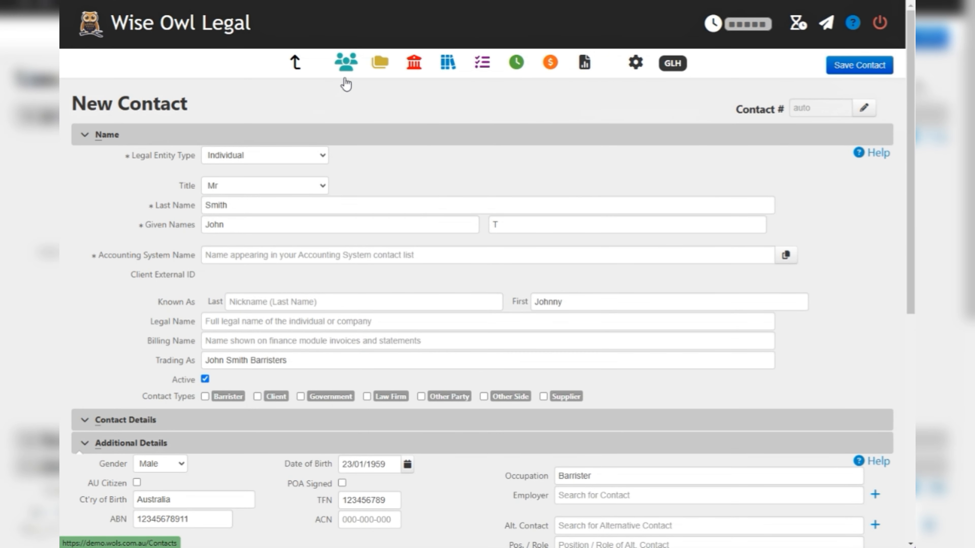
{"action": "left_click", "coordinate": [345, 62]}
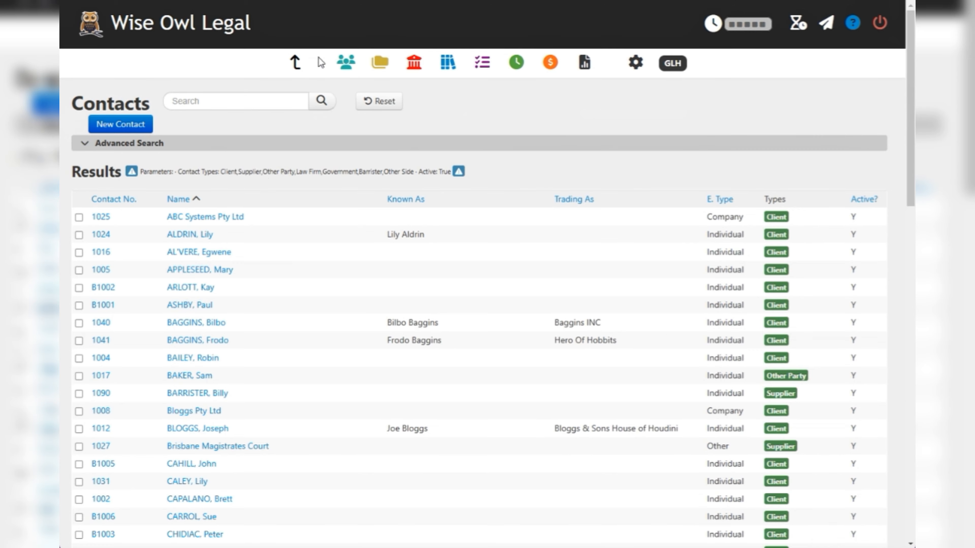
{"action": "left_click", "coordinate": [231, 270]}
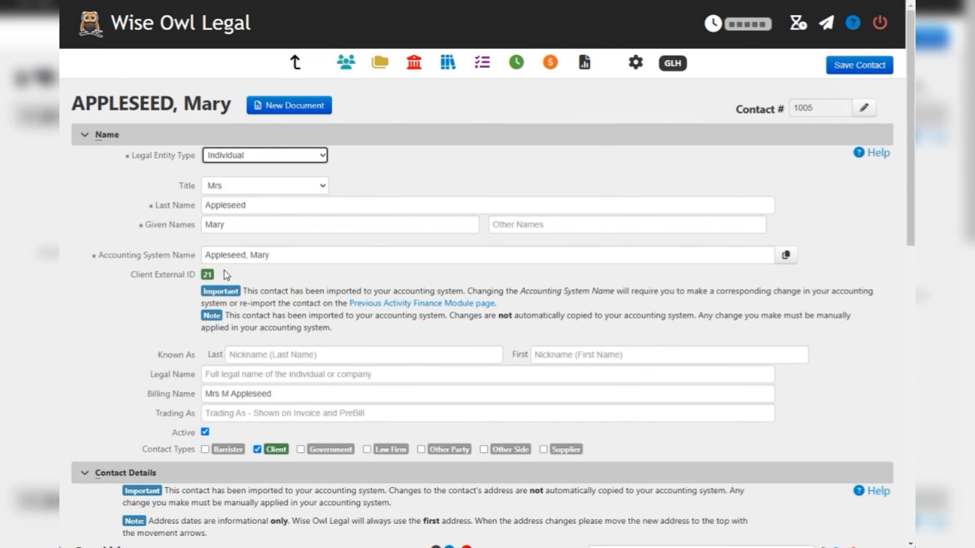
- Expand the contact's Matters section and view the Closed and Archived matters, returning to the Open ones
{"action": "scroll", "coordinate": [224, 284], "scroll_direction": "down", "scroll_amount": 15}
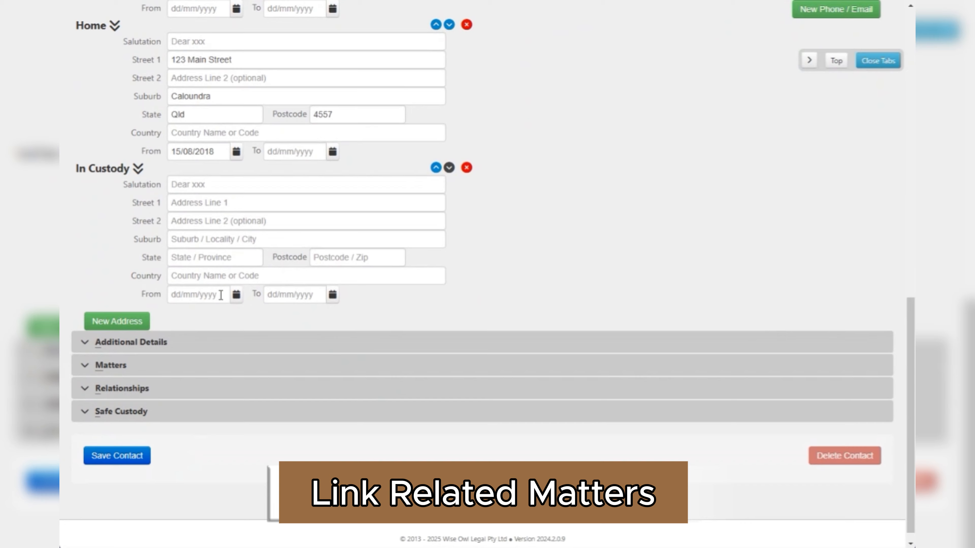
{"action": "left_click", "coordinate": [174, 364]}
{"action": "scroll", "coordinate": [172, 365], "scroll_direction": "down", "scroll_amount": 3}
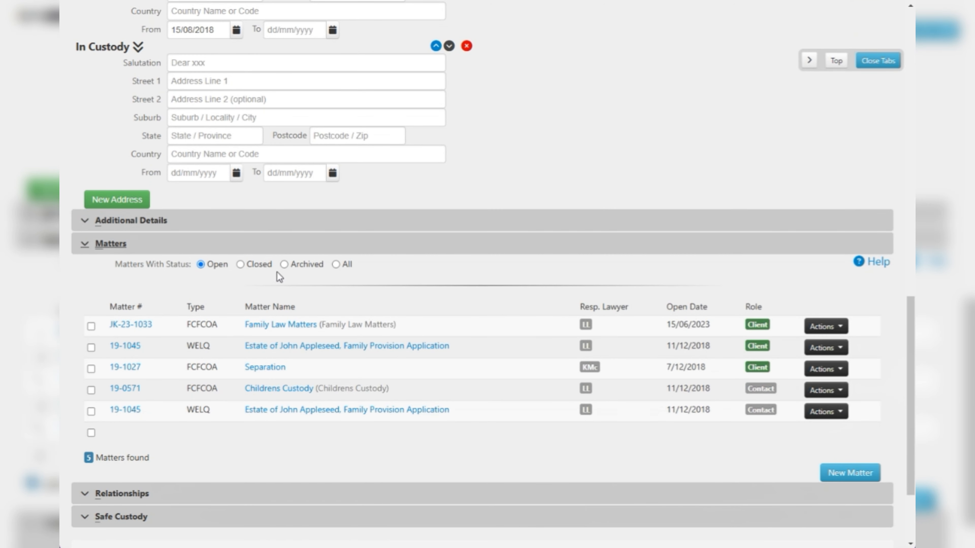
{"action": "left_click", "coordinate": [263, 265]}
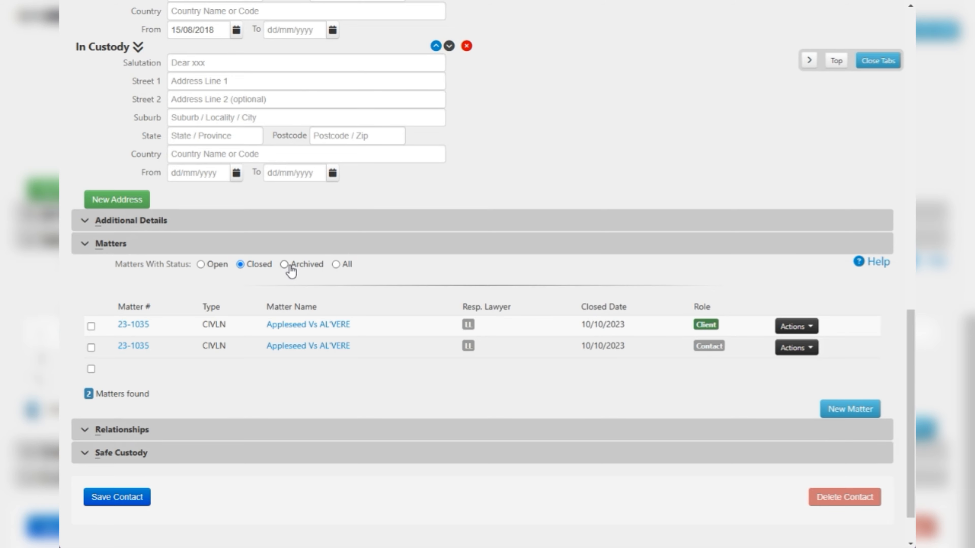
{"action": "left_click", "coordinate": [287, 265]}
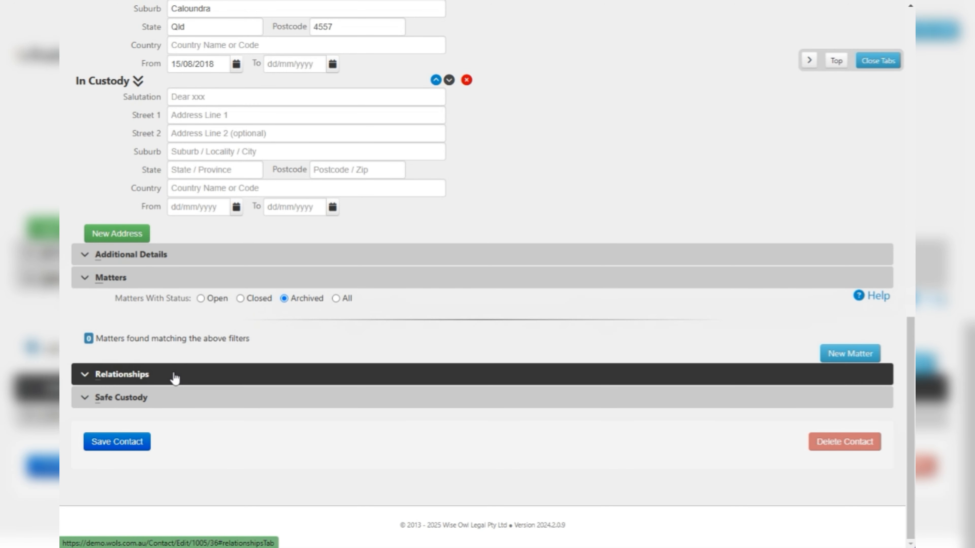
{"action": "left_click", "coordinate": [226, 302]}
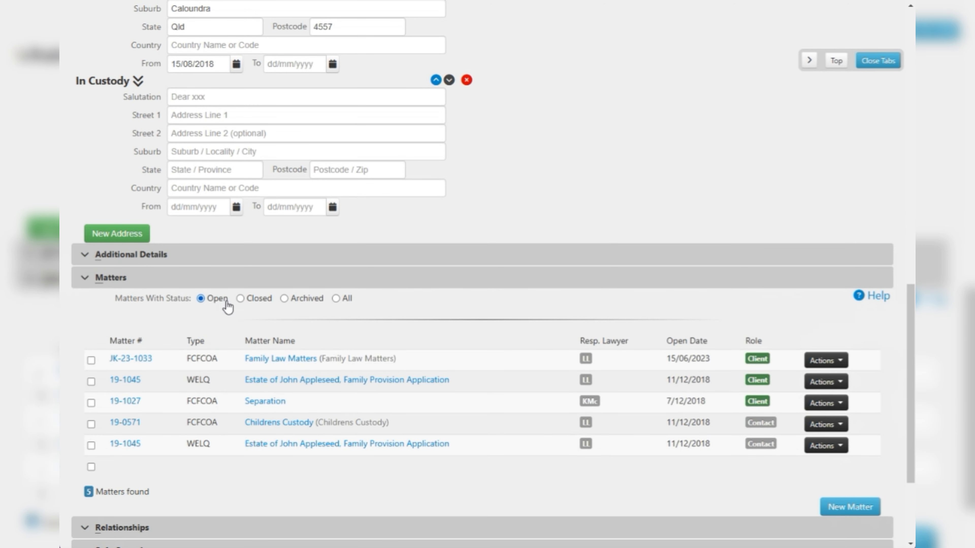
- Expand Relationships, add a third related contact row and set its relationship type to Son
{"action": "scroll", "coordinate": [228, 306], "scroll_direction": "down", "scroll_amount": 8}
{"action": "left_click", "coordinate": [186, 382]}
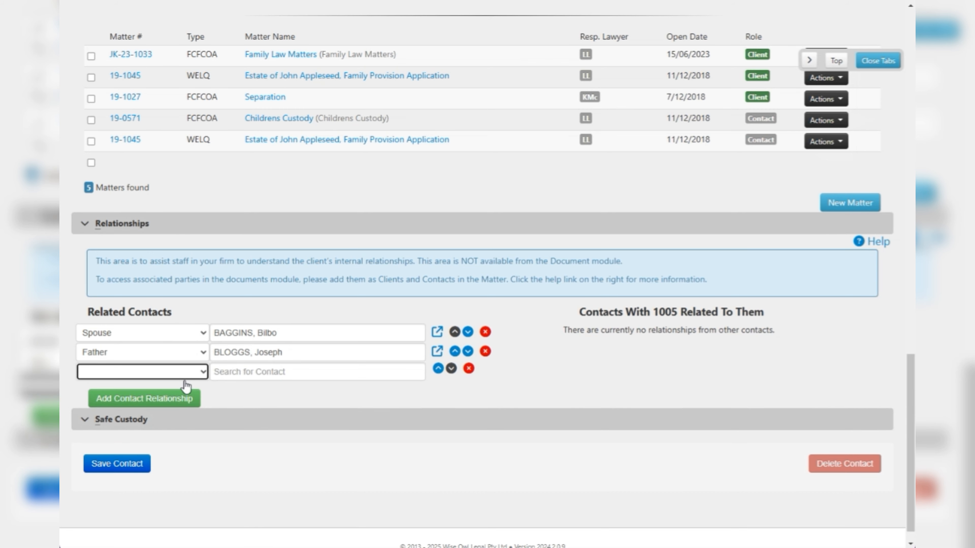
{"action": "left_click", "coordinate": [170, 379]}
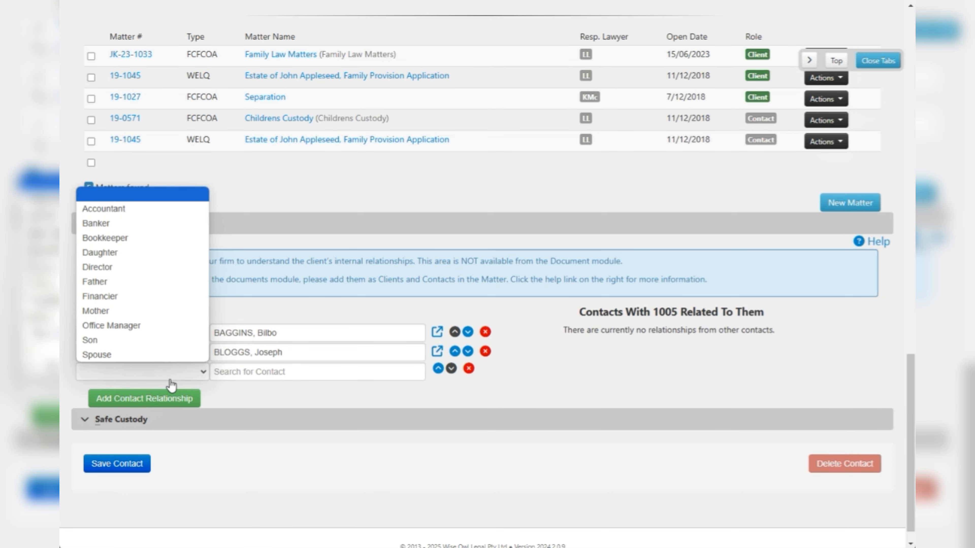
{"action": "left_click", "coordinate": [158, 343]}
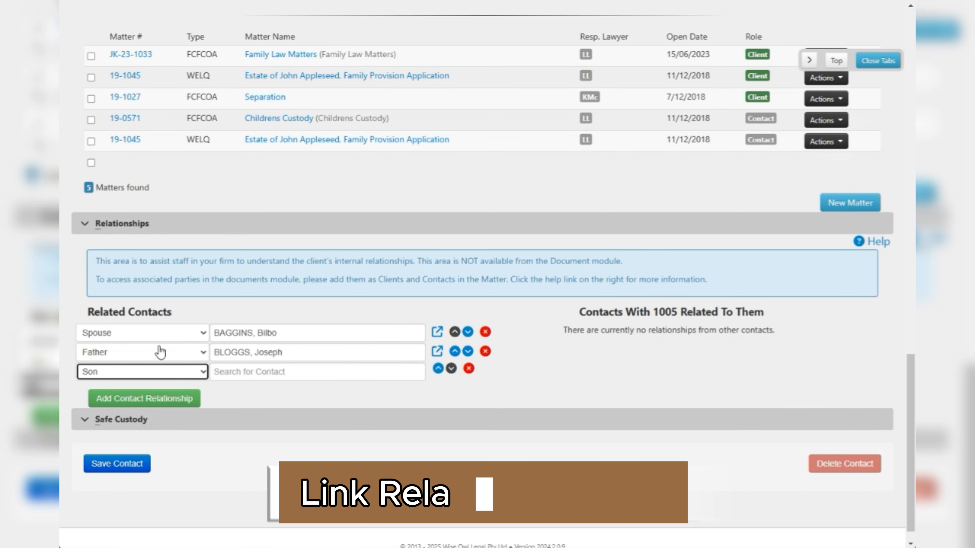